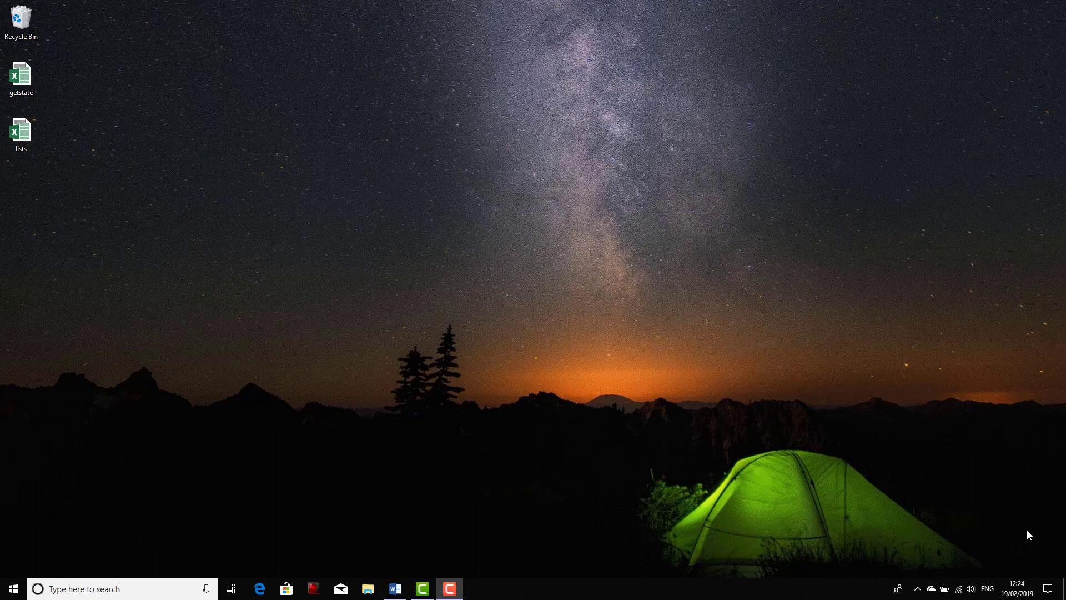
Search the Start menu for Excel and launch it from the results.
click(14, 590)
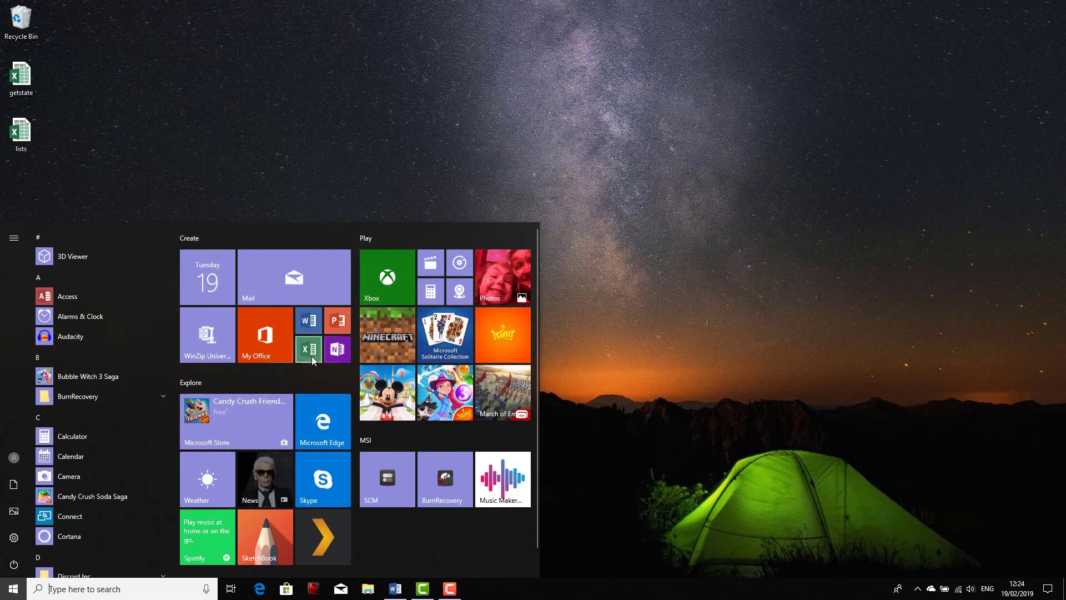
click(95, 586)
text(exe)
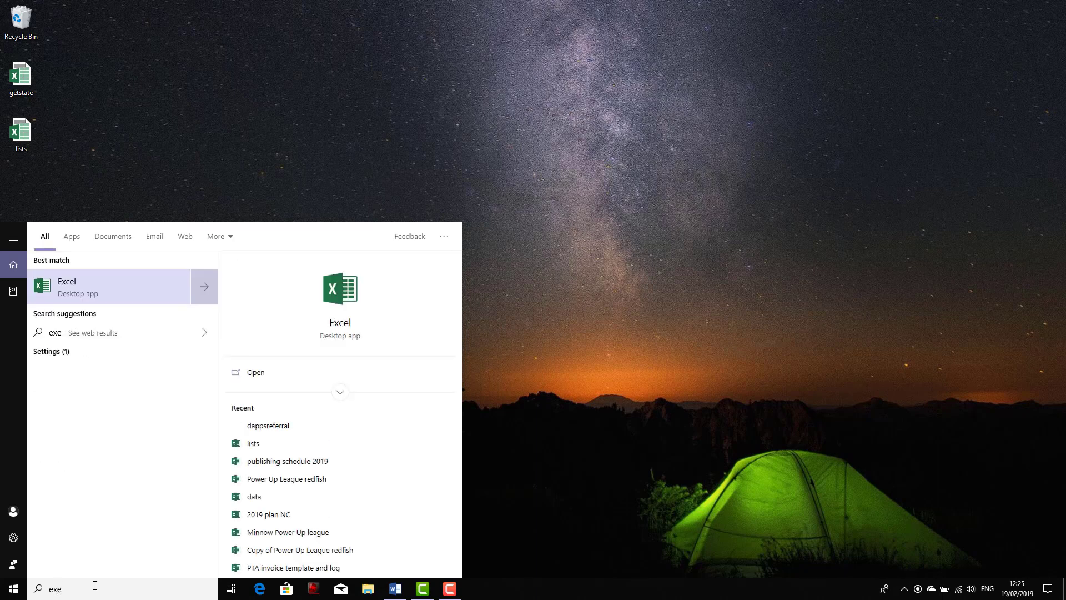
text(cl)
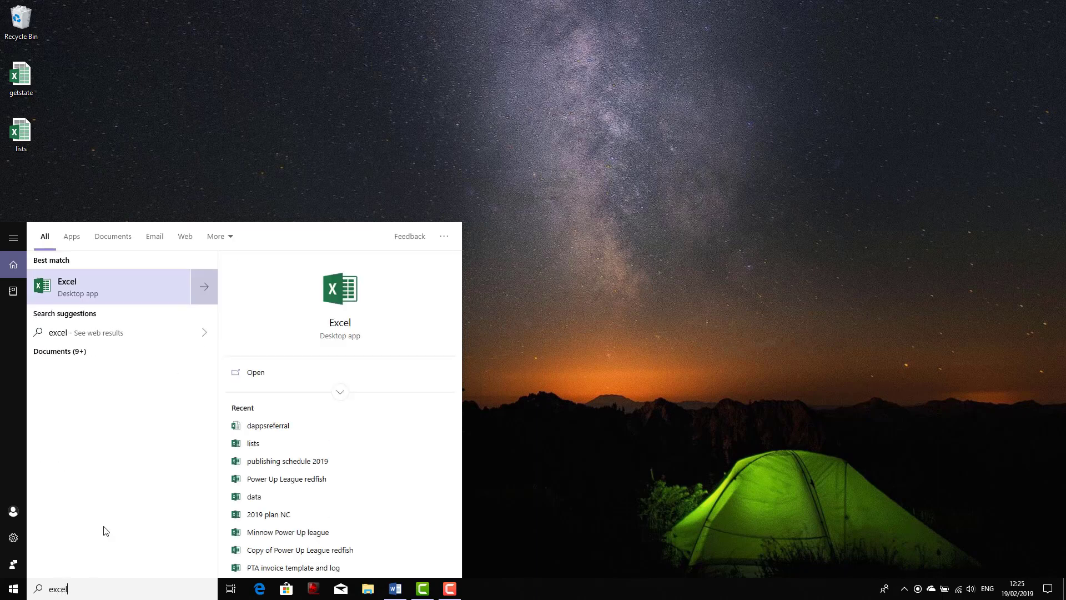
click(67, 286)
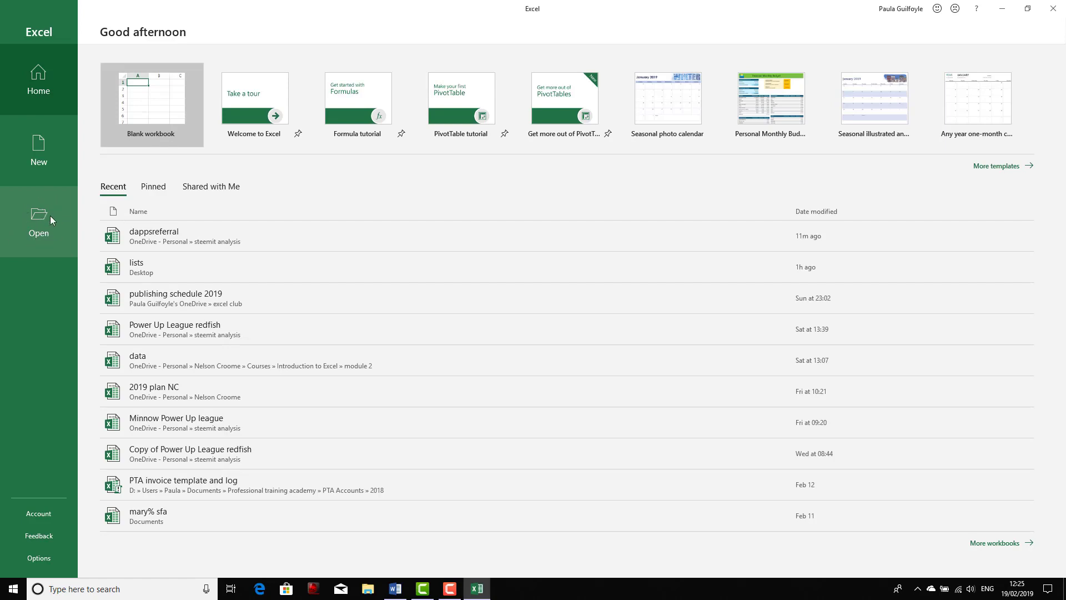
Browse the Business templates, then search the template gallery for 'invoice'.
click(38, 146)
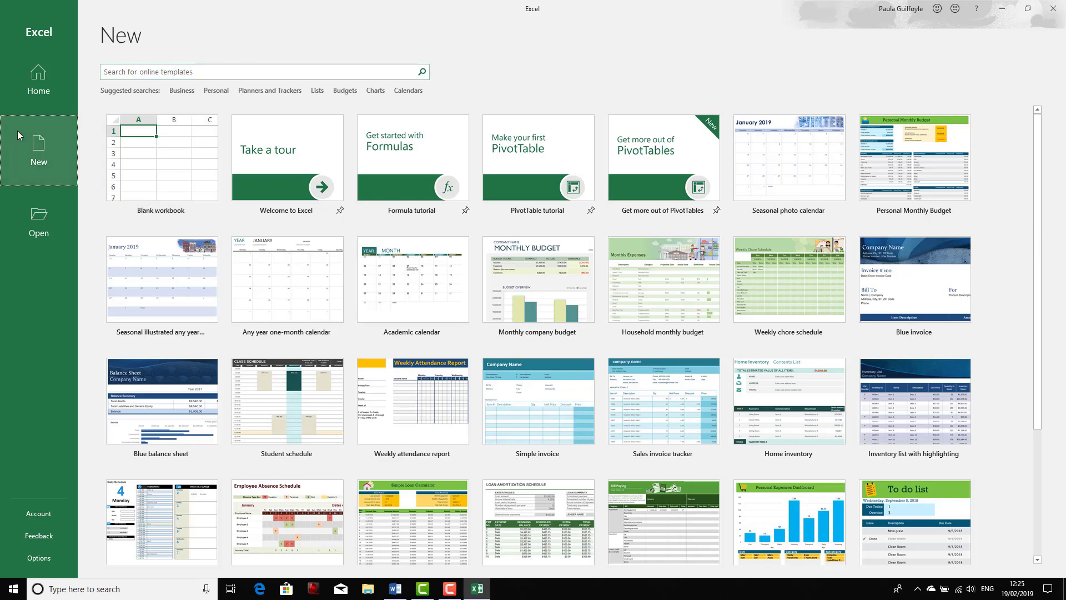
click(181, 90)
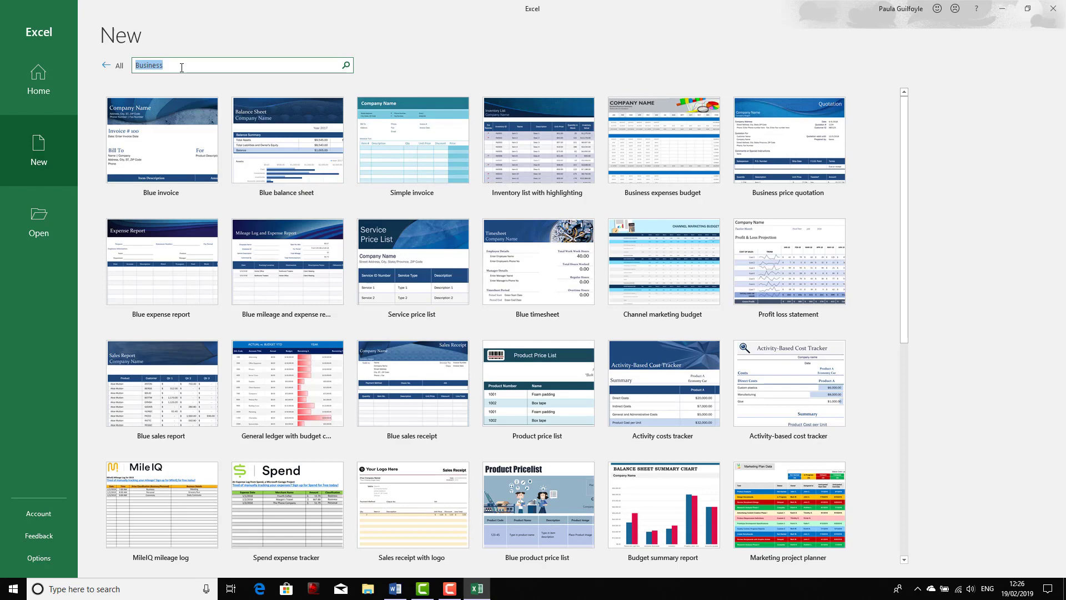
text(invoice)
key(Return)
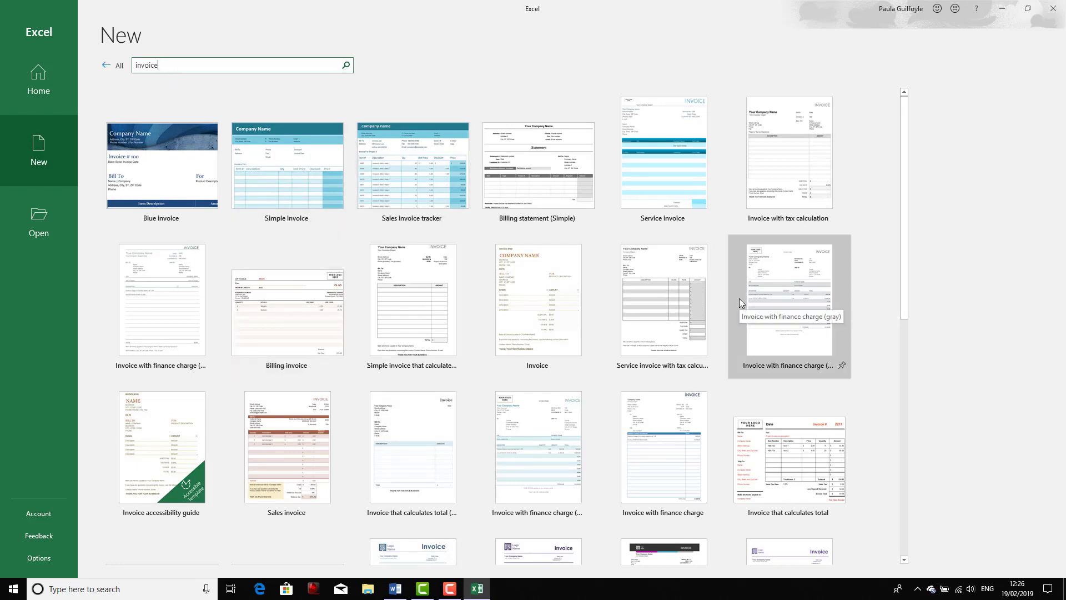
Preview the Service invoice template, close it, and return to the full template gallery.
click(664, 174)
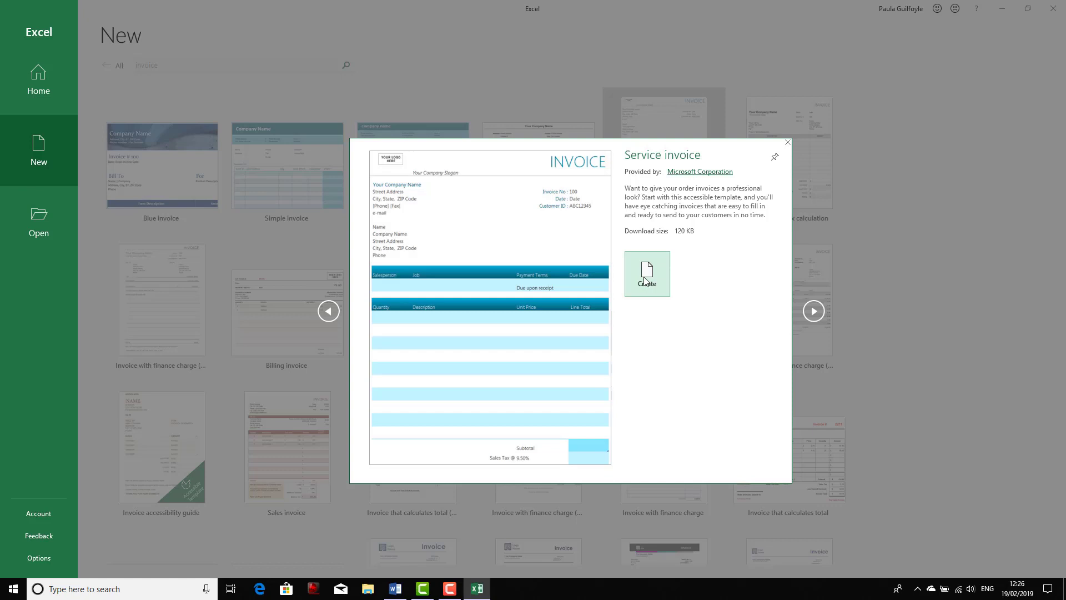
click(788, 143)
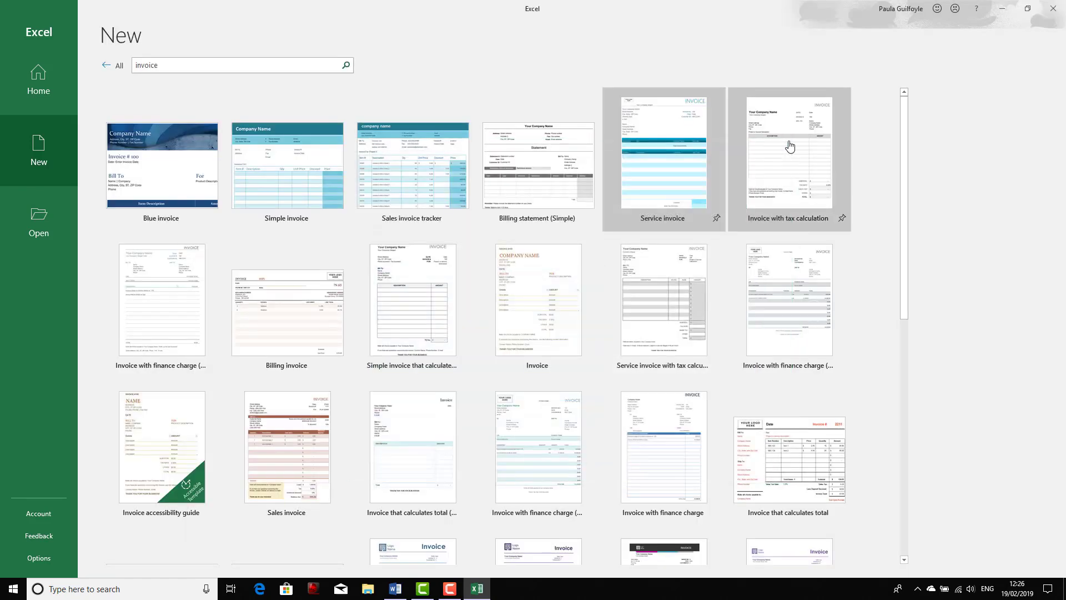
click(137, 65)
click(136, 65)
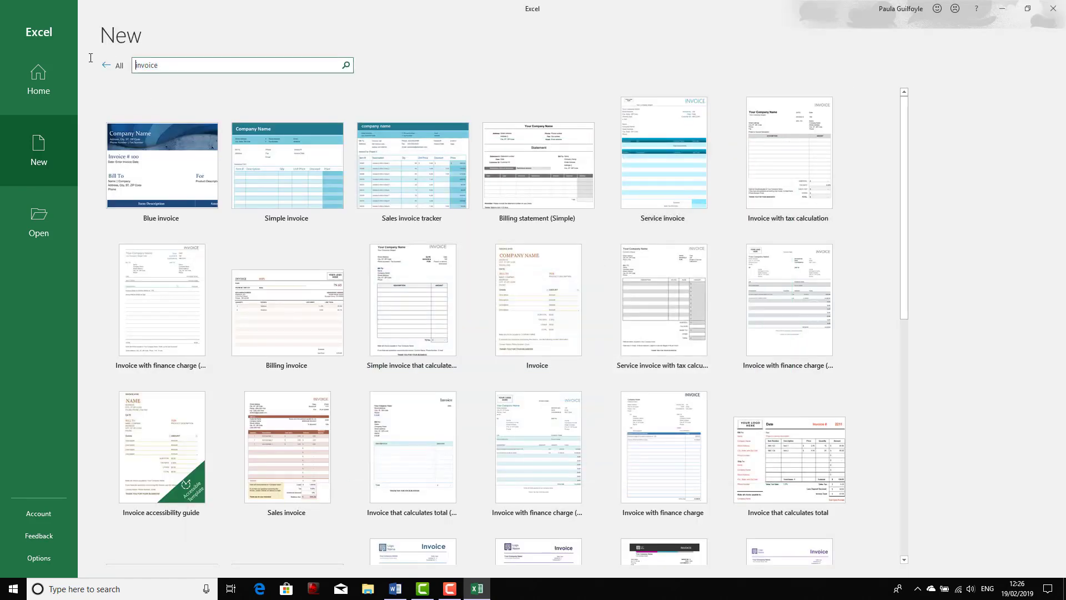
click(110, 65)
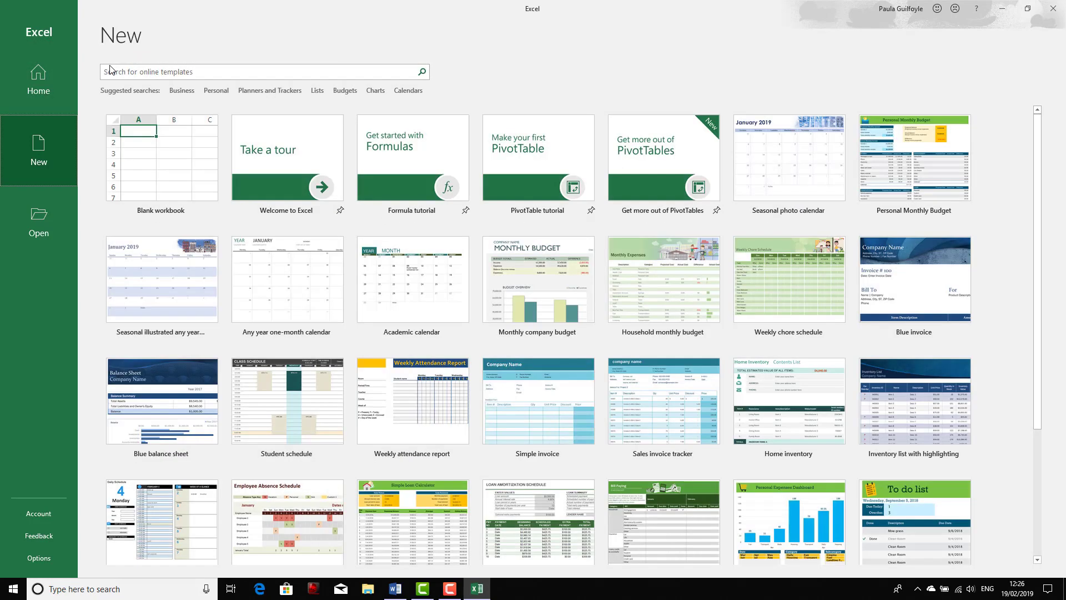
Create a blank workbook, then view the Recent workbooks and Folders lists on the Open page.
click(161, 182)
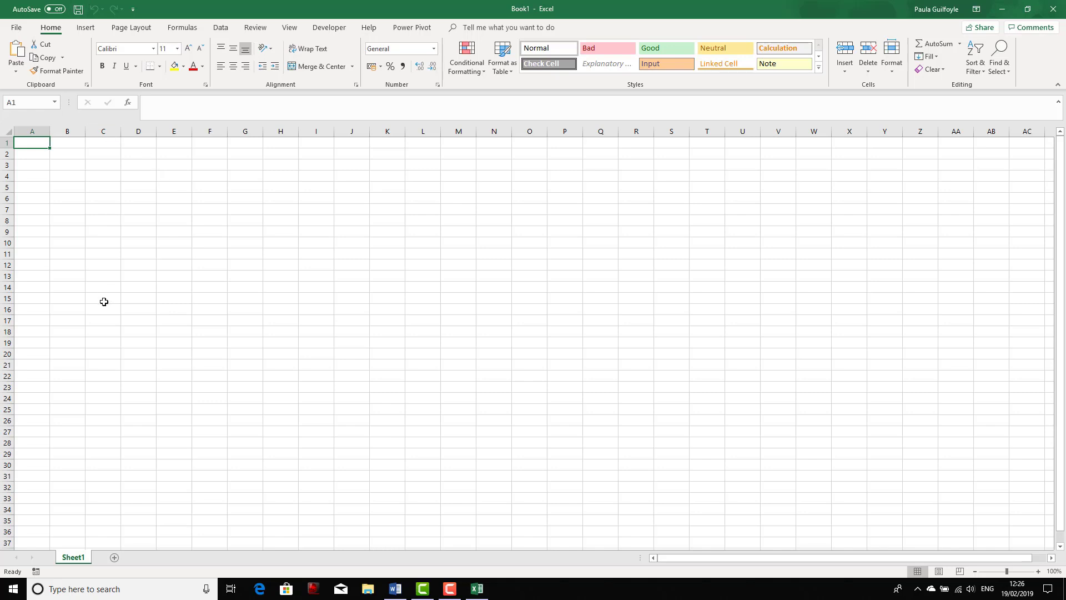
click(16, 29)
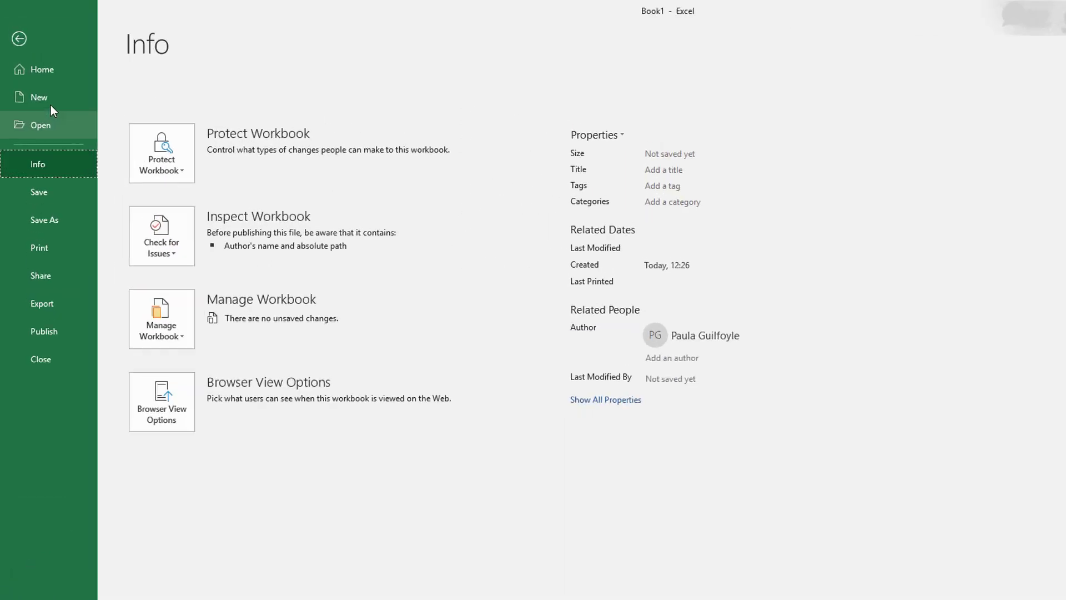
click(32, 101)
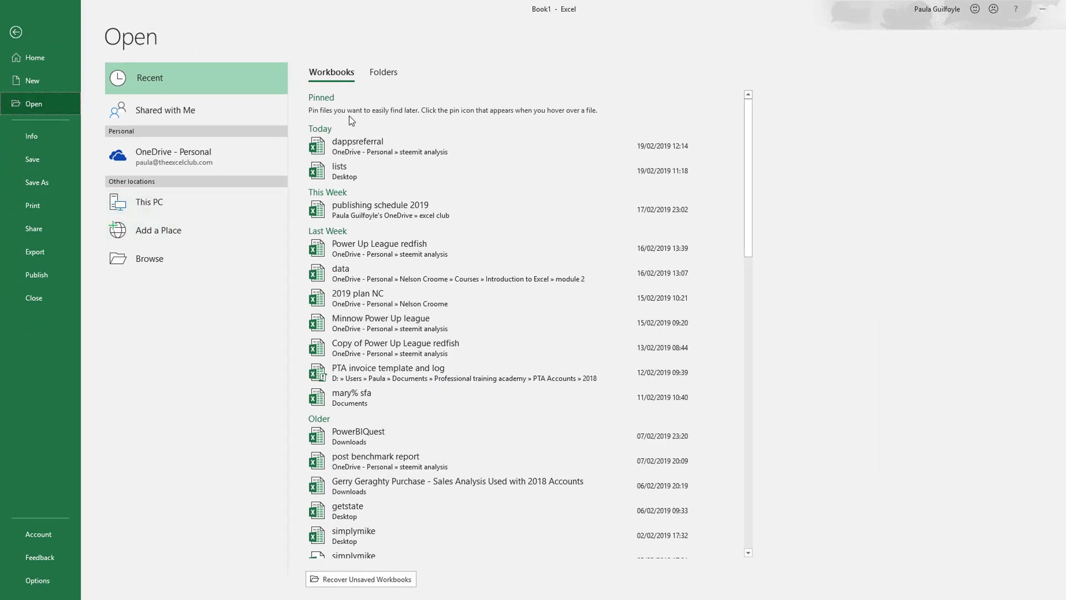
click(383, 72)
click(331, 72)
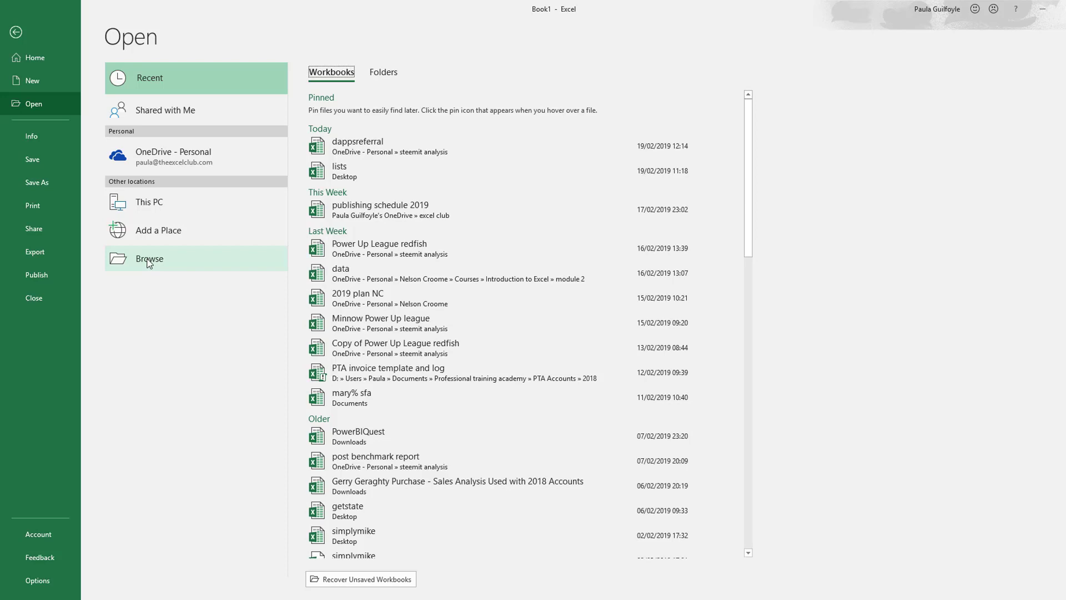
Start a new blank workbook, Book2, from File > New.
click(33, 84)
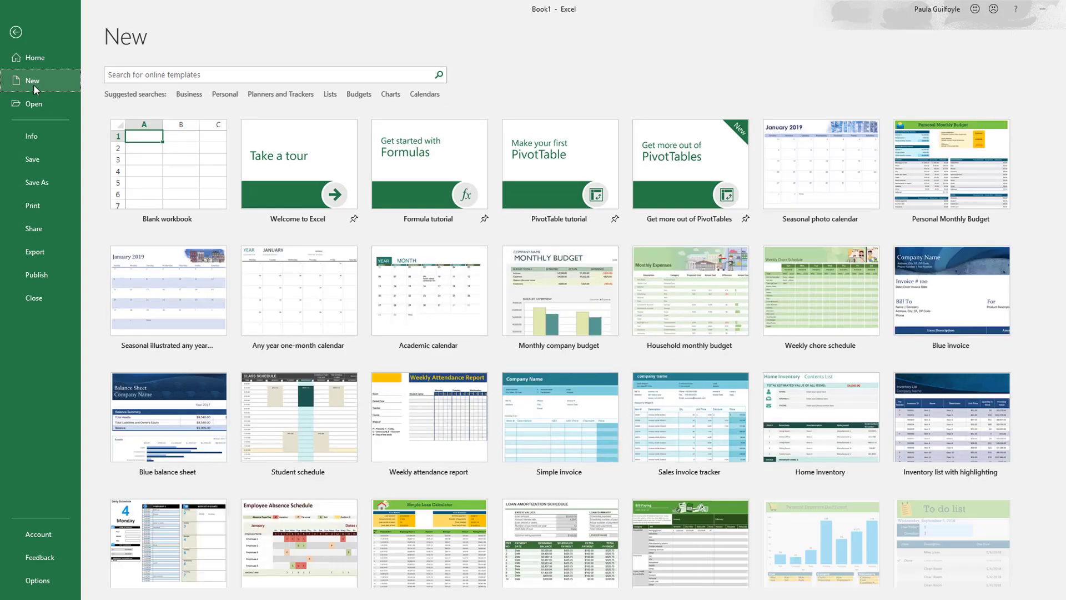
click(182, 172)
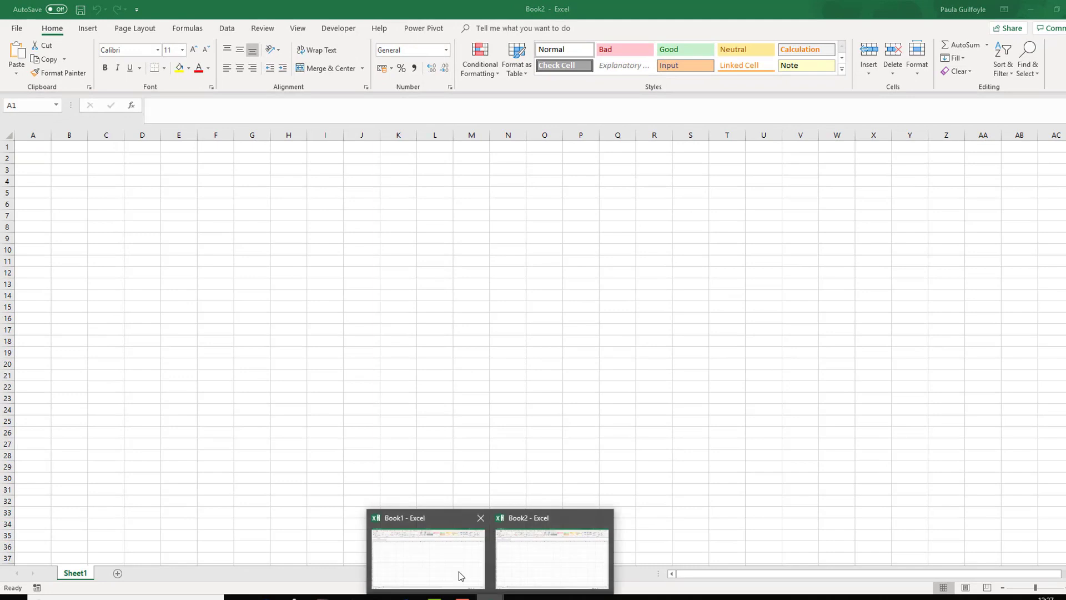
Toggle Book1 between maximized and restored, then minimize it to bring Book2 forward.
click(459, 576)
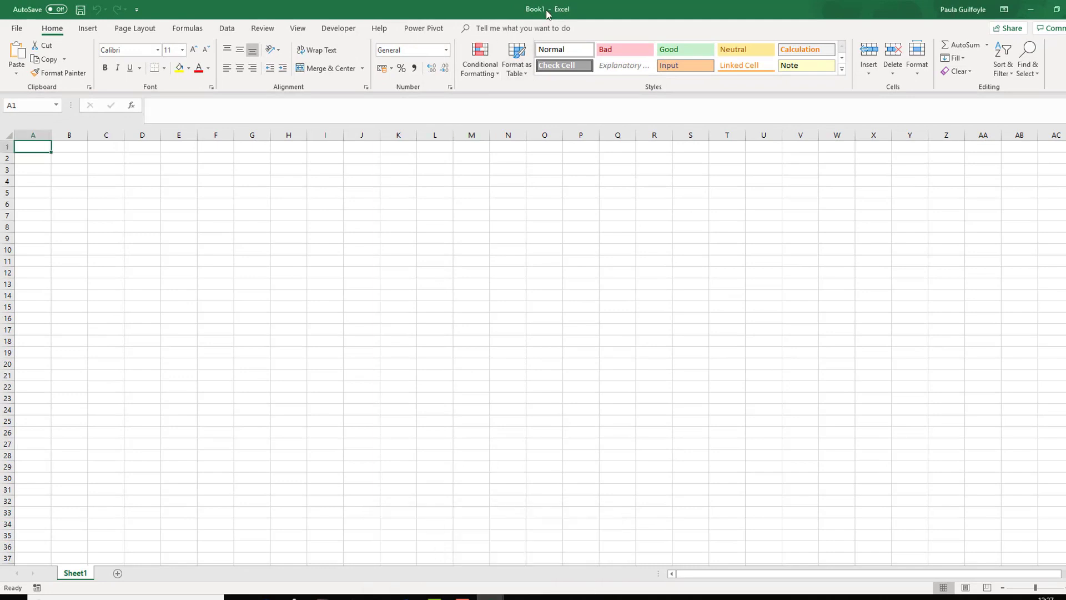
click(1058, 10)
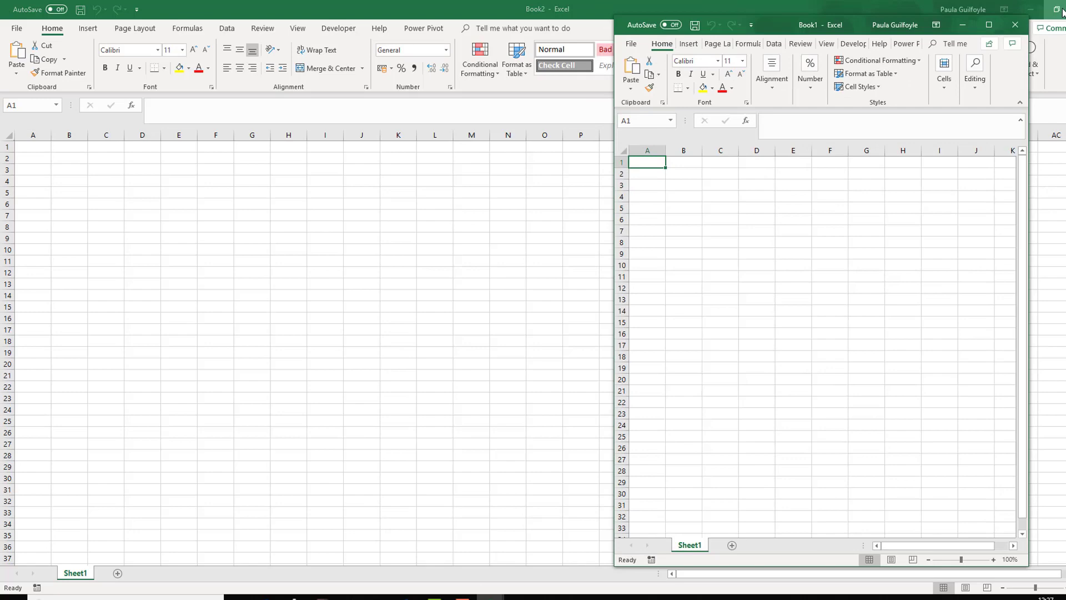
click(989, 25)
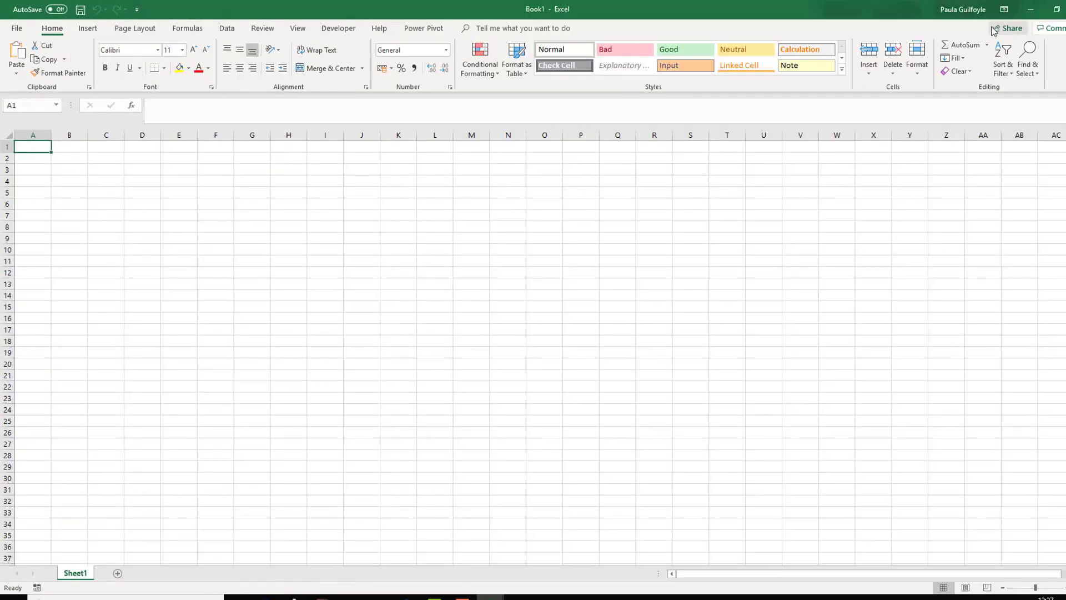
click(1057, 9)
click(988, 25)
click(1032, 14)
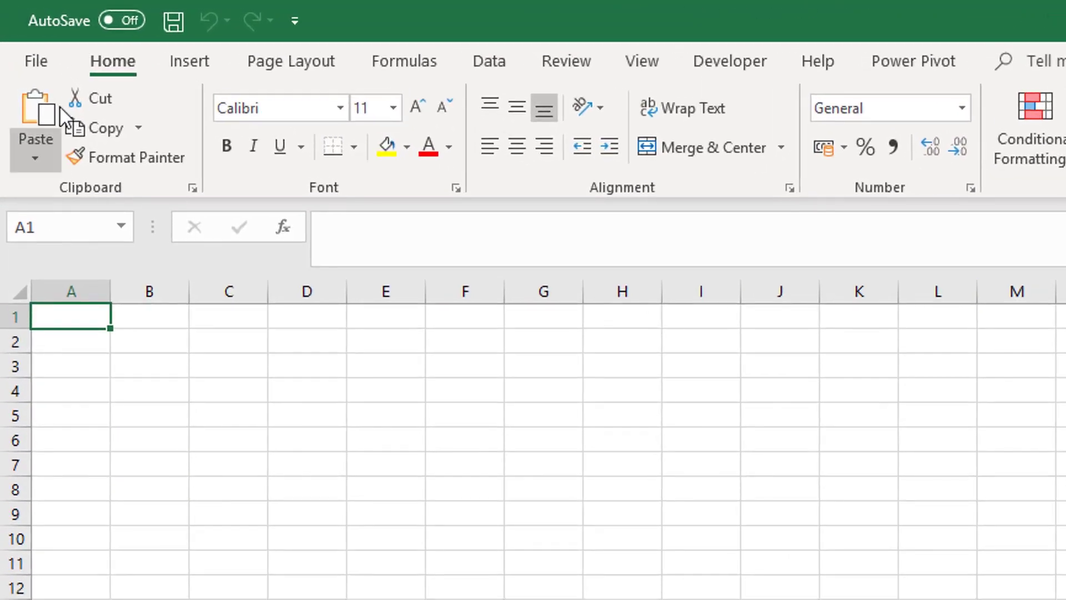
Open the Save As dialog for Book2 and choose the Desktop folder.
click(37, 62)
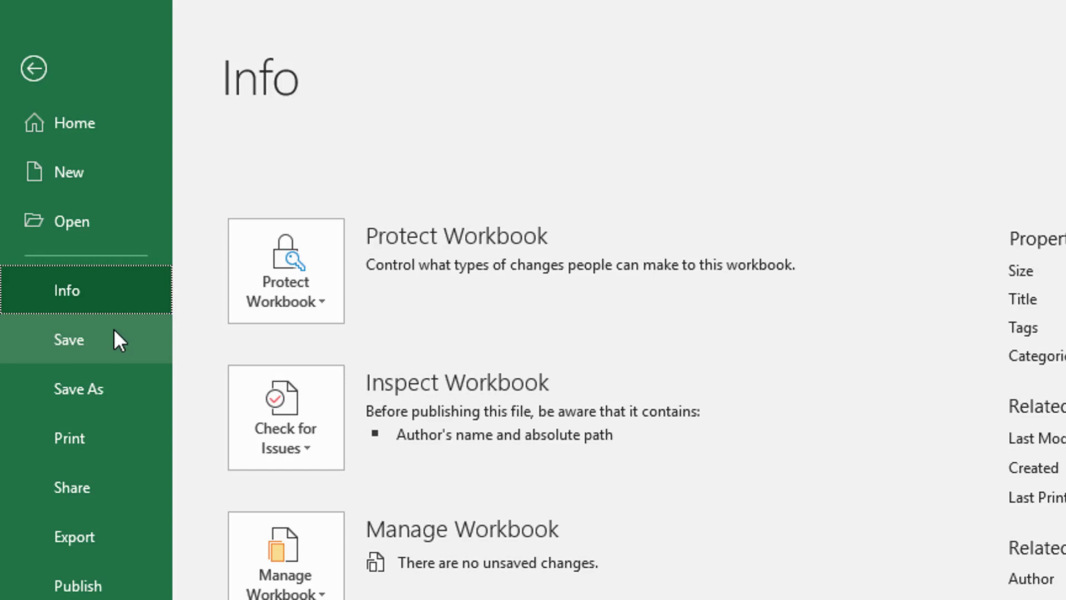
click(82, 392)
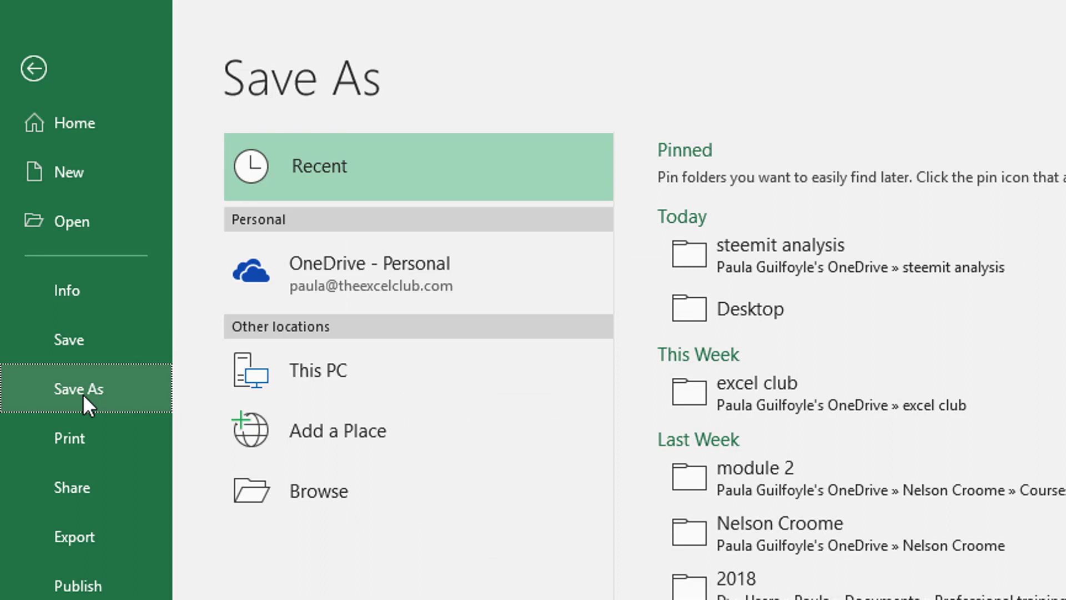
click(332, 484)
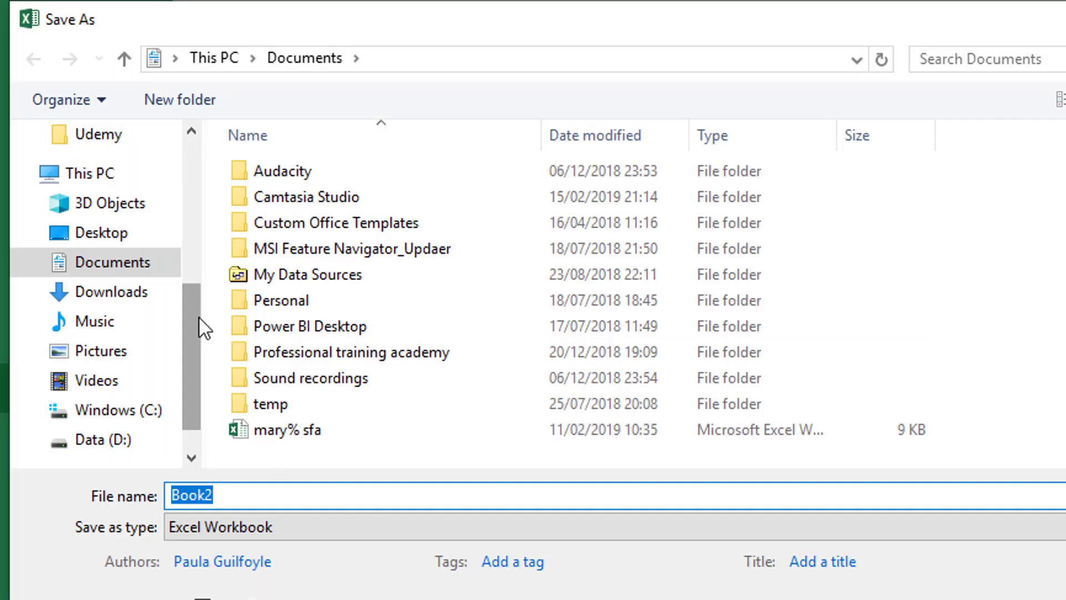
click(118, 233)
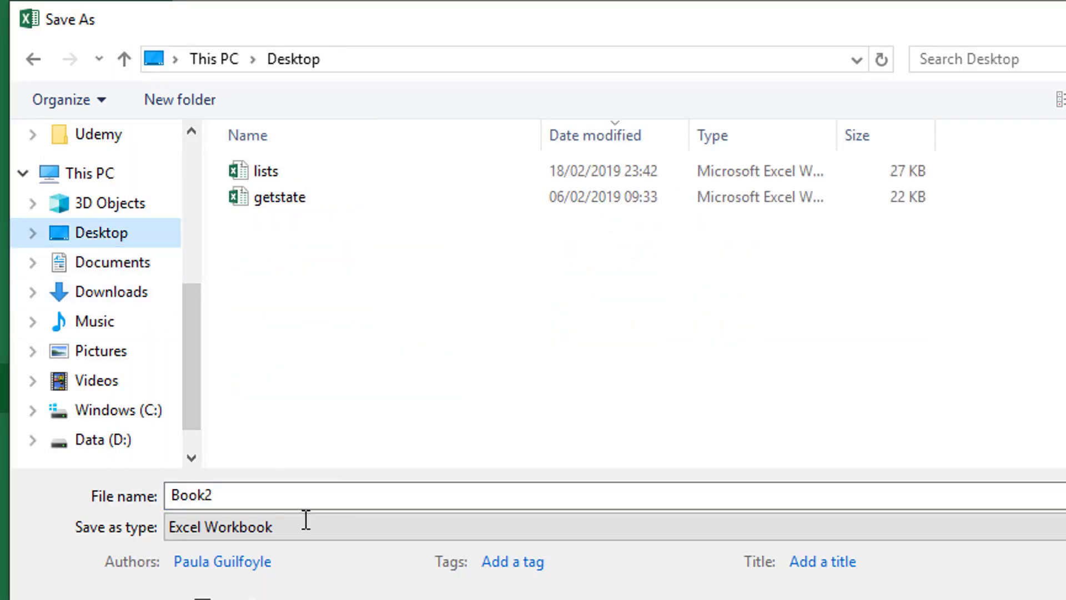
Replace the file name Book2 with 'first workbook'.
click(262, 494)
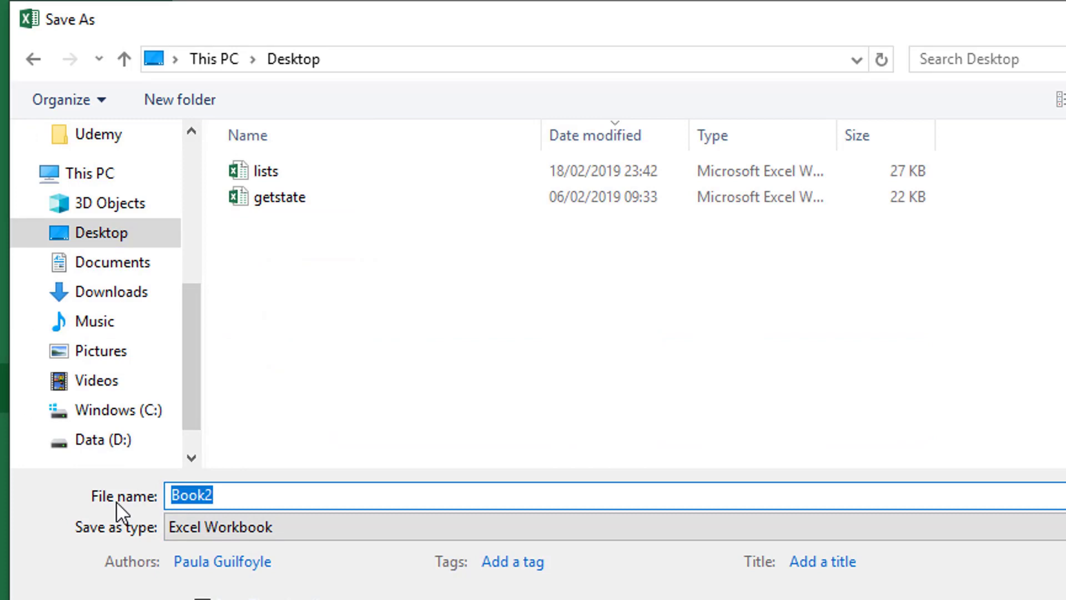
text(te)
key(BackSpace)
key(BackSpace)
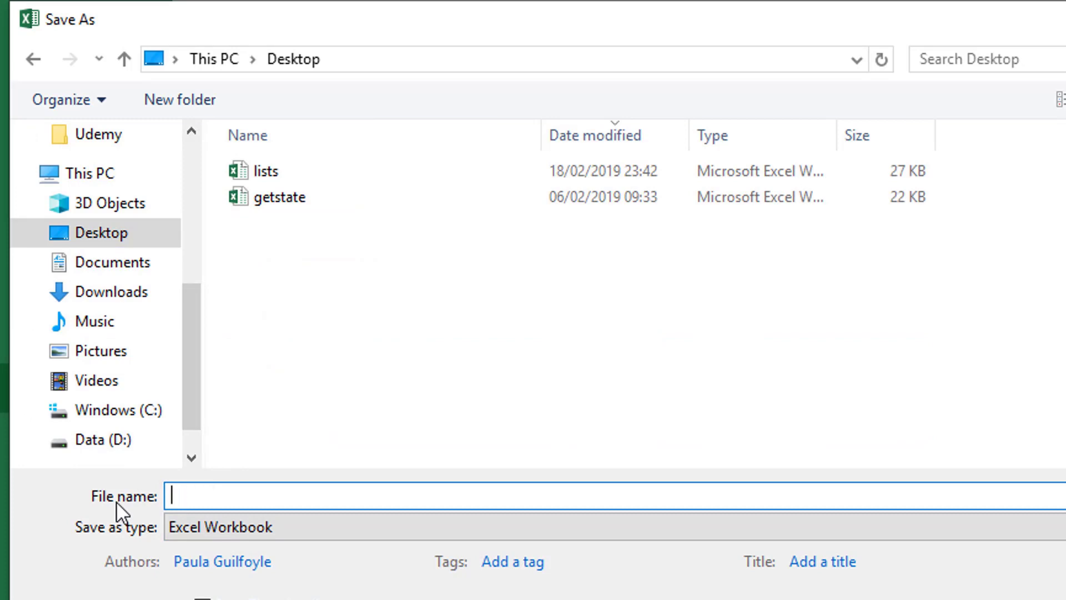
text(first workbp)
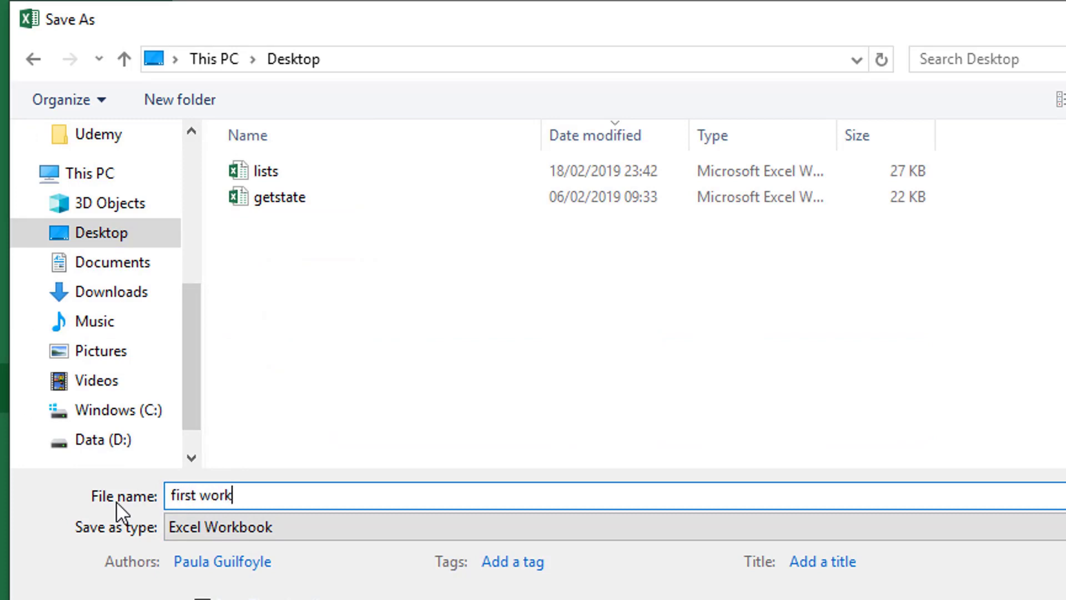
text(pp)
key(BackSpace)
key(BackSpace)
key(BackSpace)
text(ook)
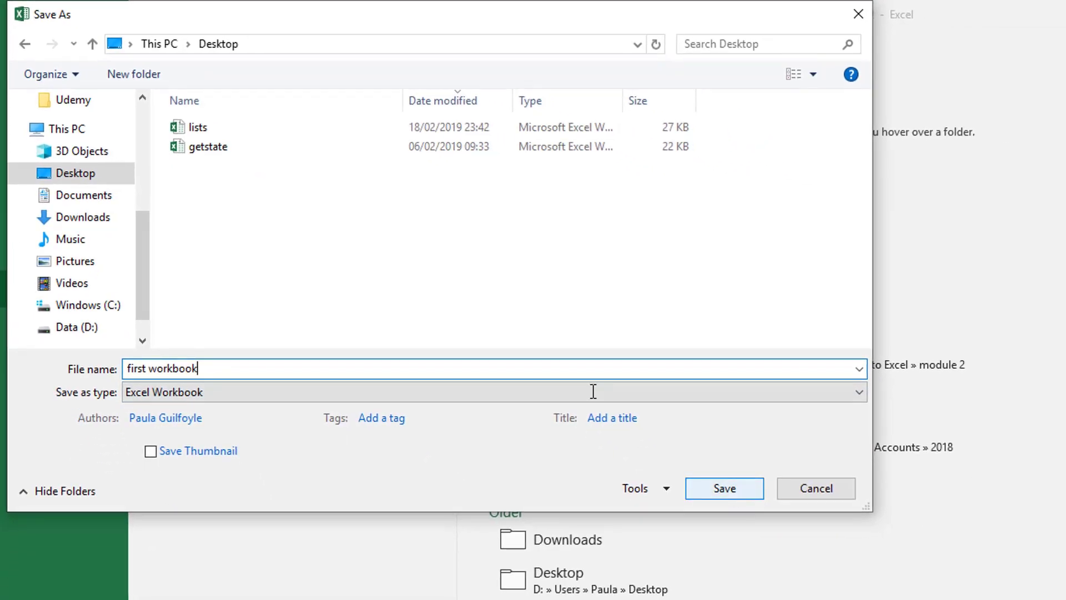
Keep the Excel Workbook file type and save 'first workbook' to the Desktop.
click(323, 395)
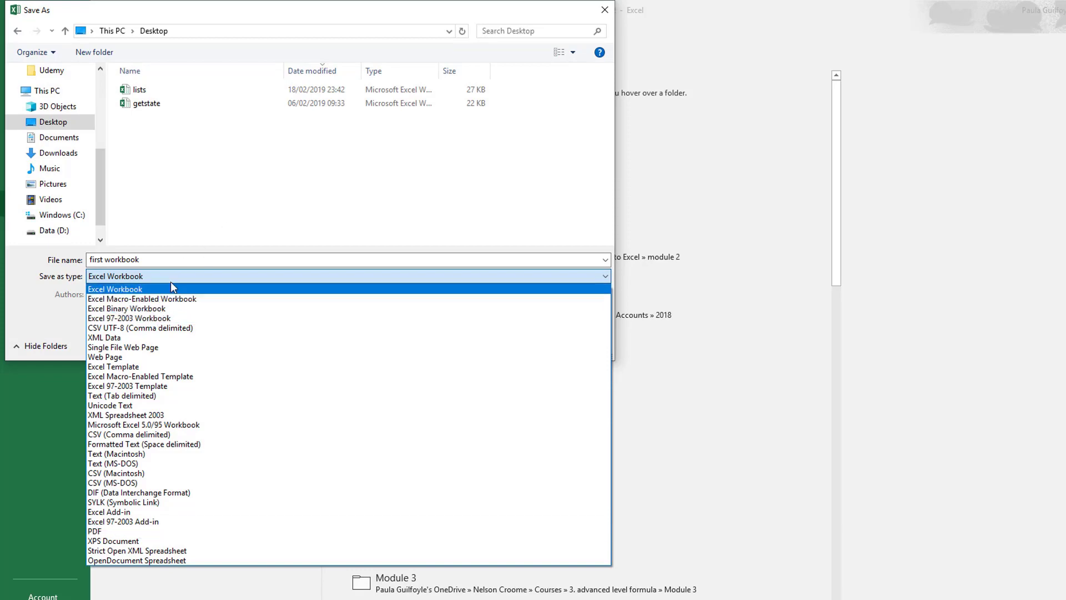
click(171, 277)
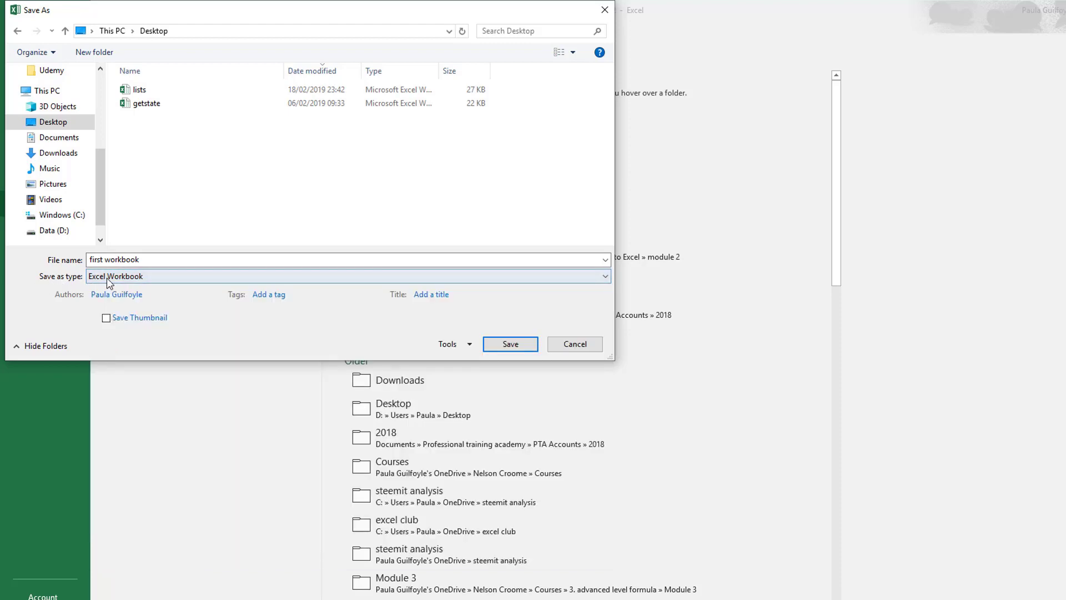
click(510, 343)
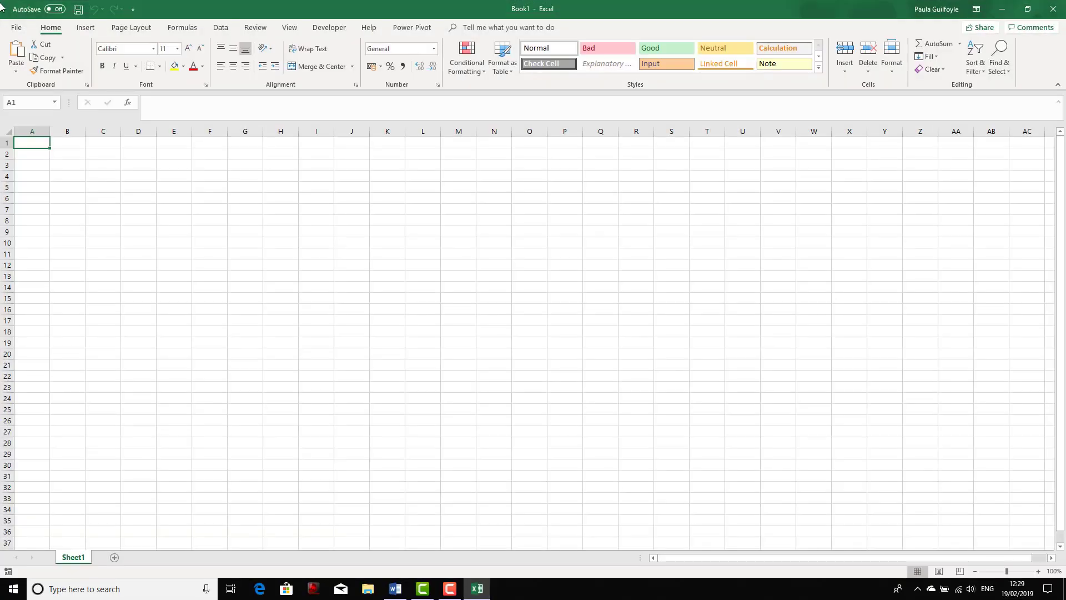
click(14, 29)
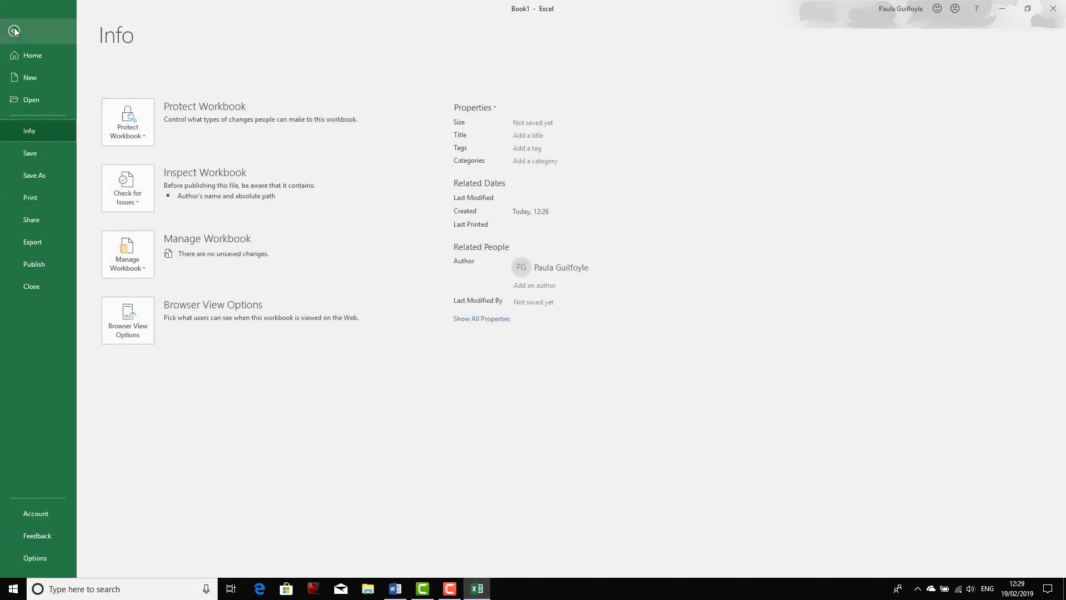
click(26, 100)
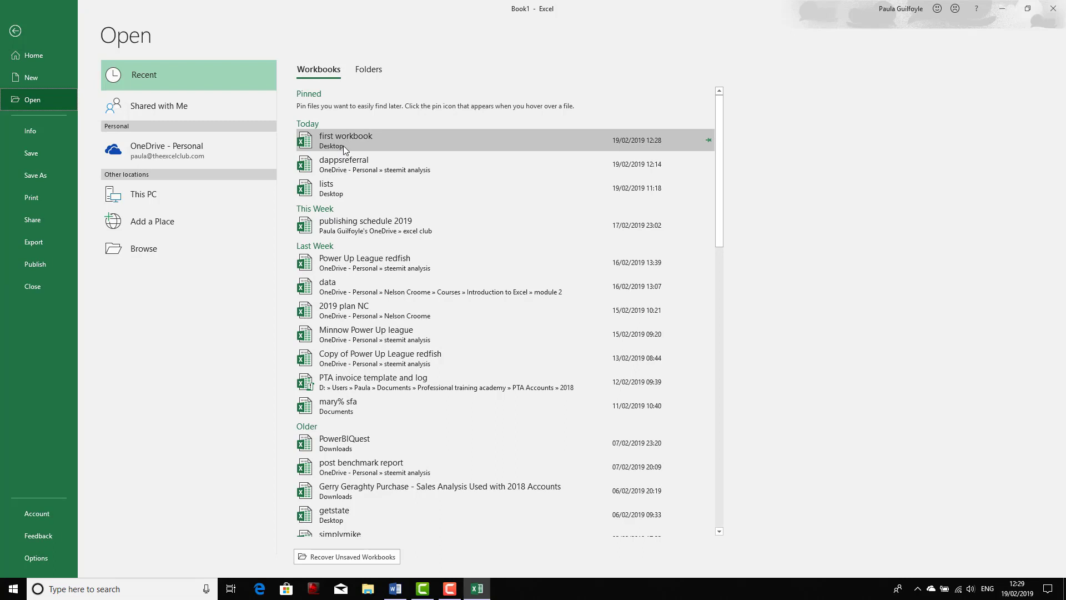
click(156, 248)
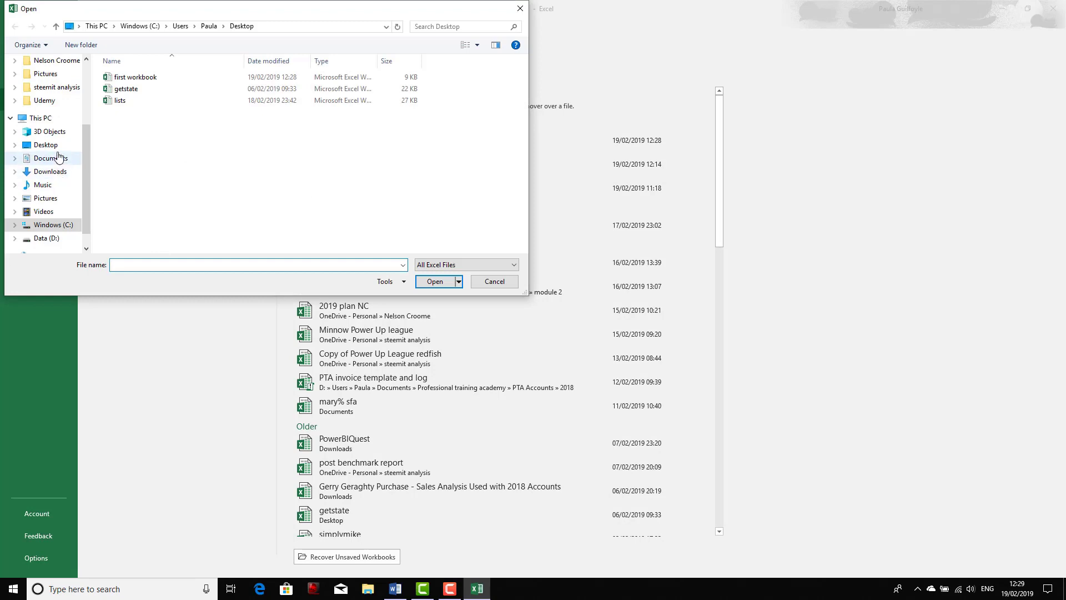
click(58, 150)
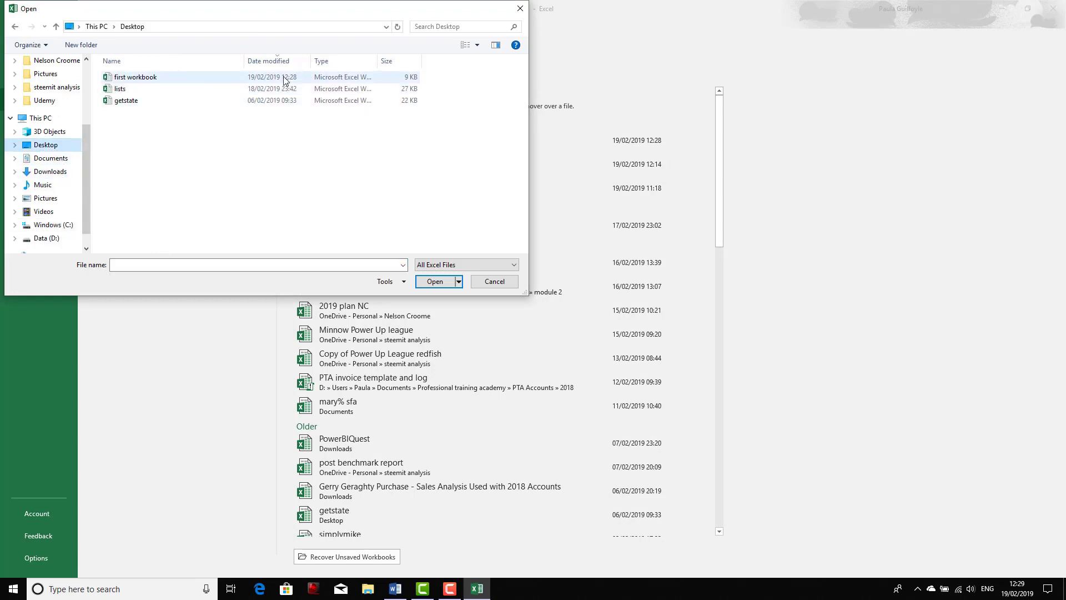
click(501, 283)
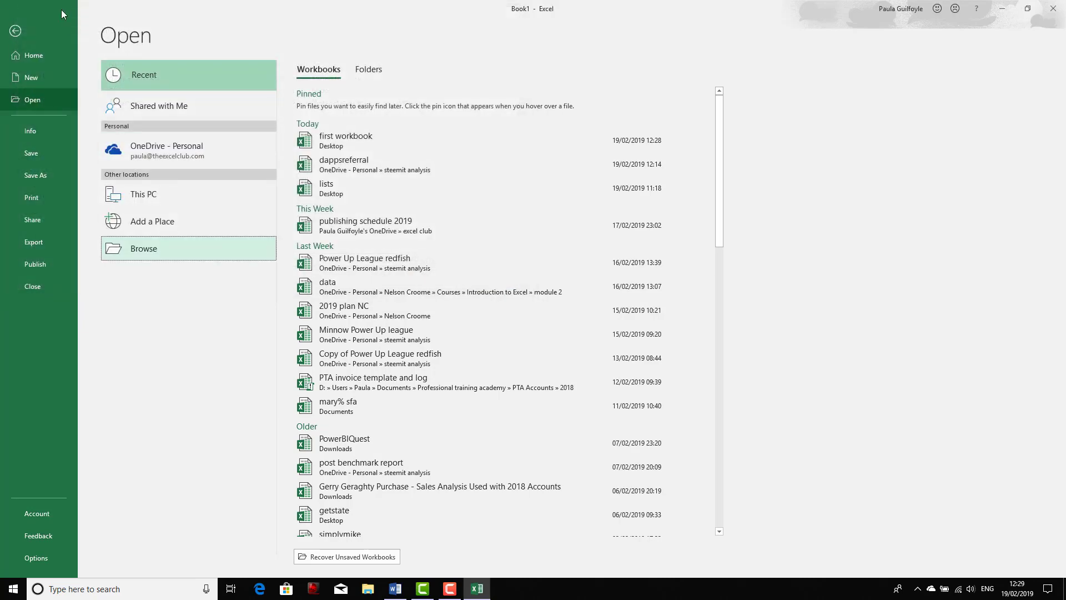
click(15, 32)
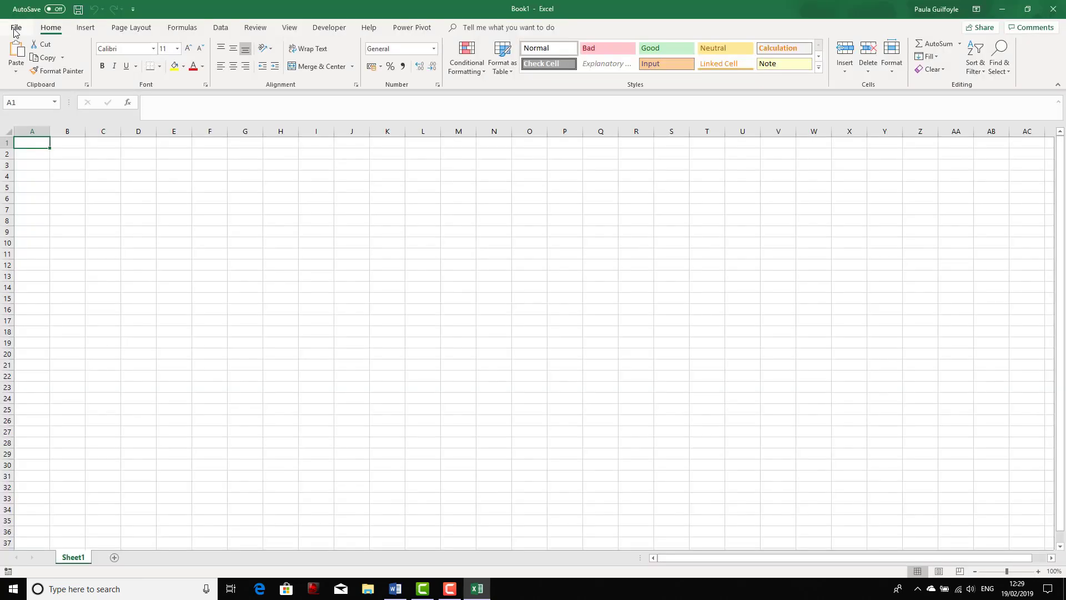